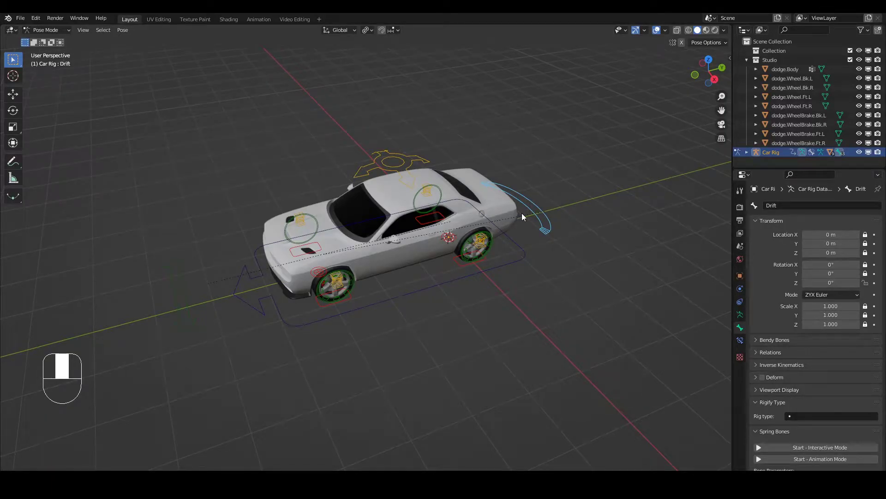
Try the rig's Drift, Root, Steering and Suspension controls, cancelling or undoing each move
key(r)
key(r)
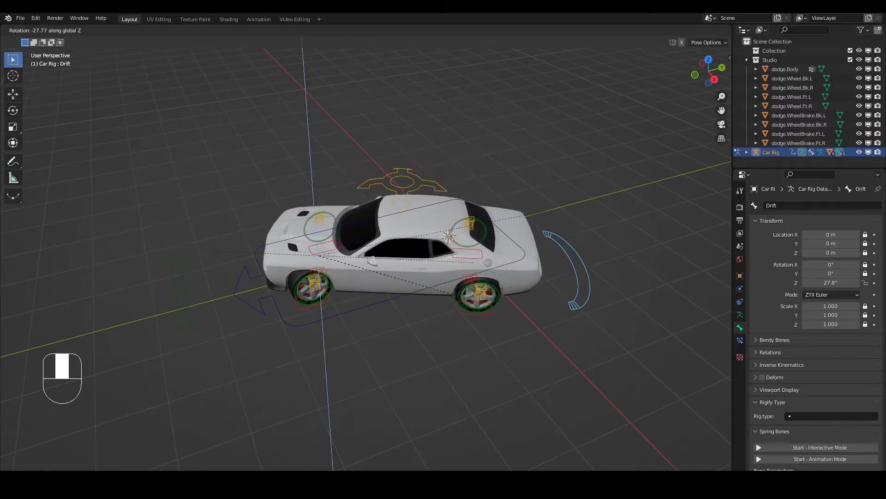
click(457, 286)
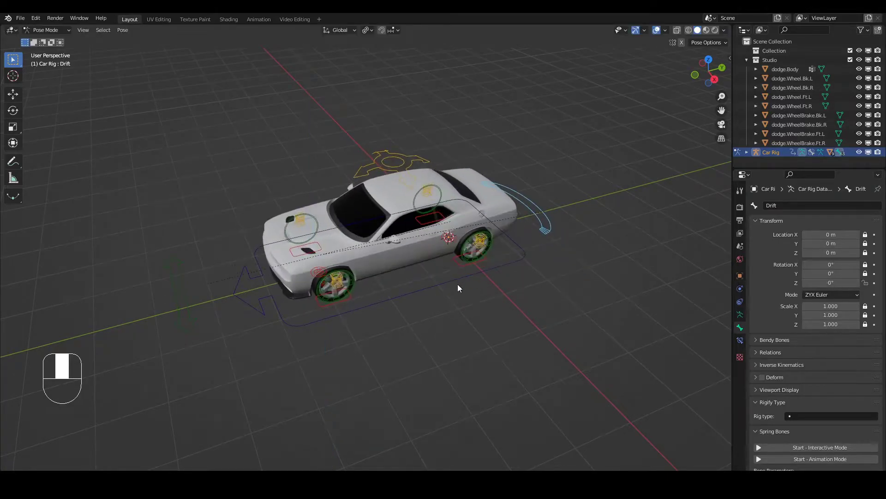
click(452, 285)
key(g)
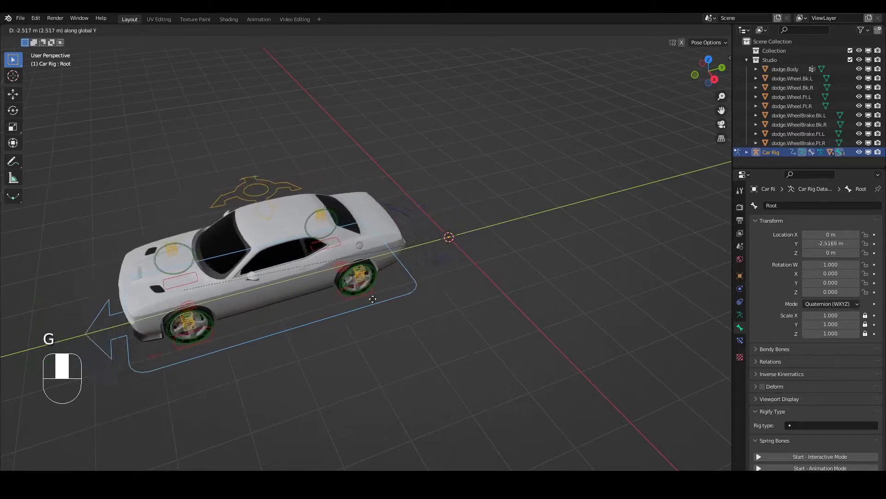
click(430, 291)
click(182, 279)
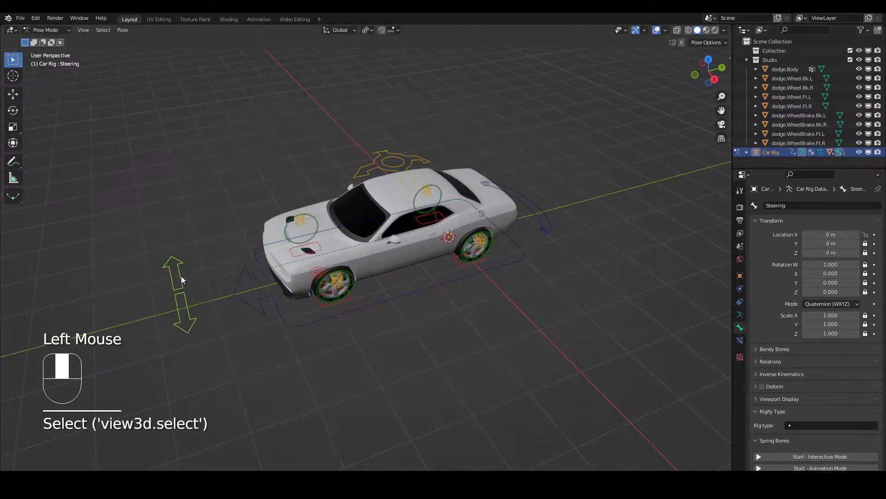
key(g)
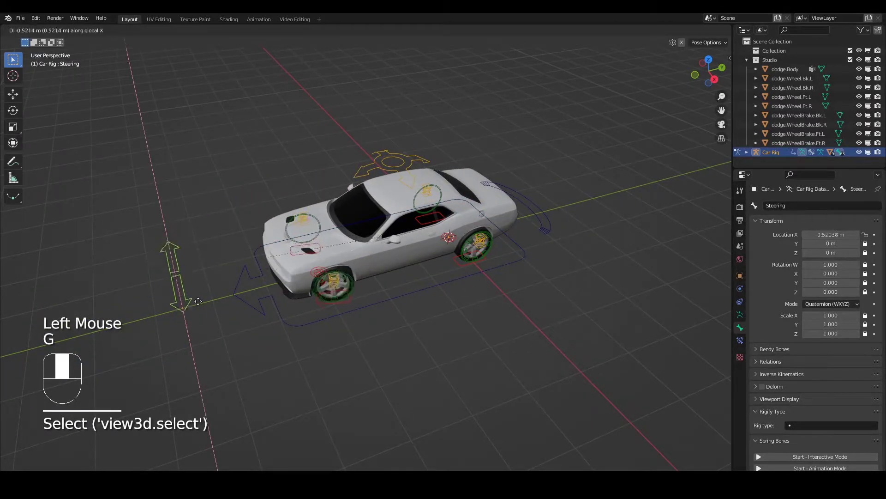
click(195, 280)
click(395, 159)
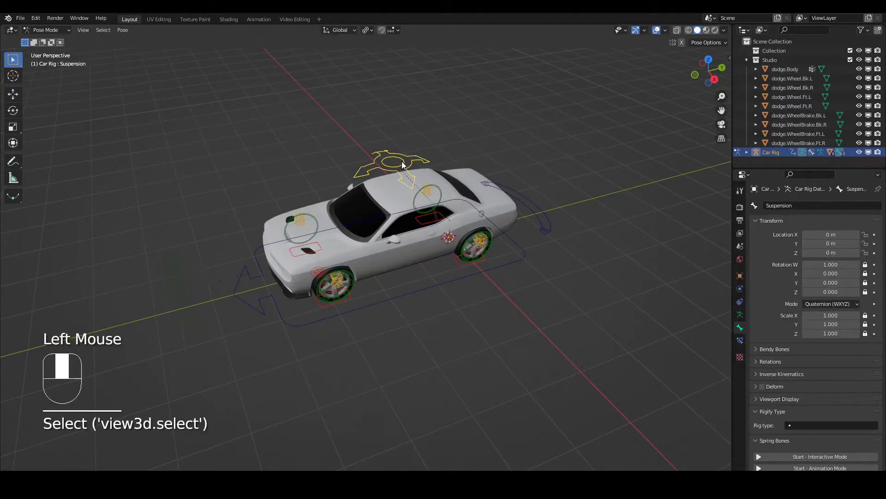
key(g)
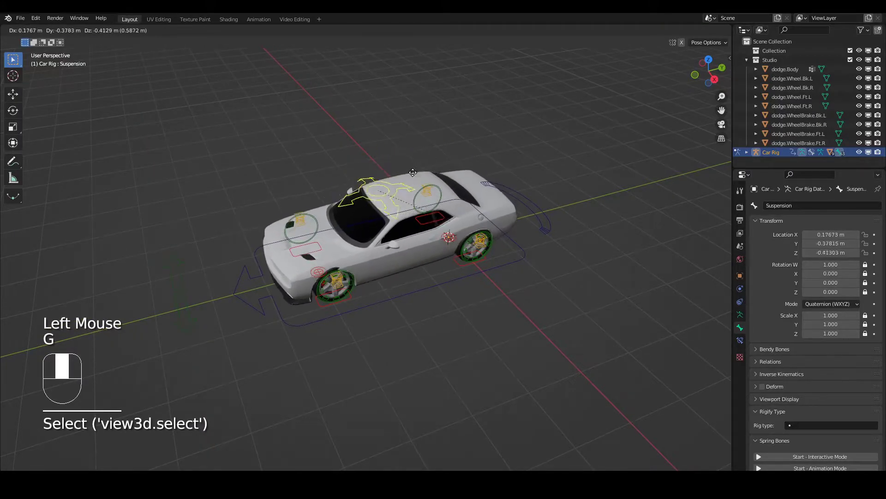
key(Escape)
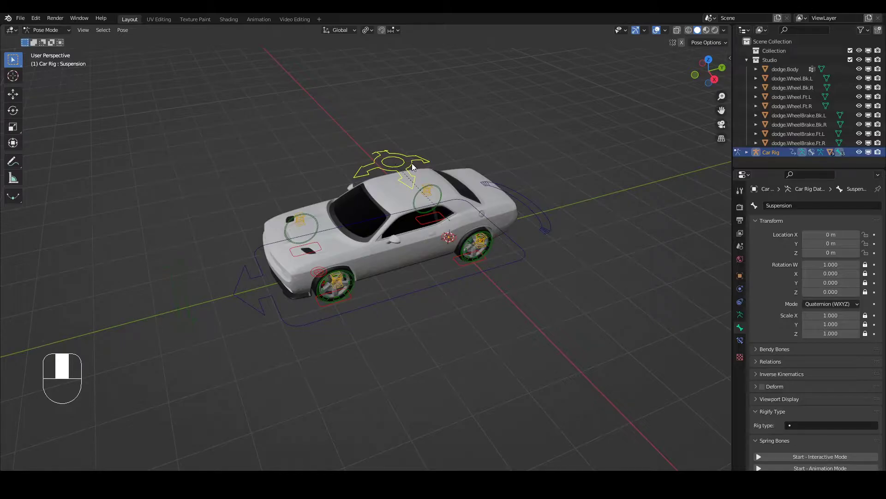
Switch to Object Mode and delete the Car Rig
click(63, 30)
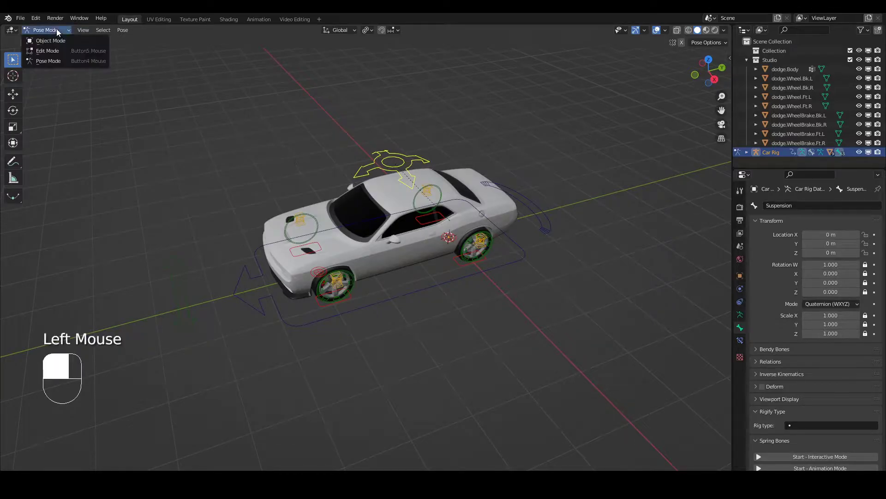
click(52, 40)
key(x)
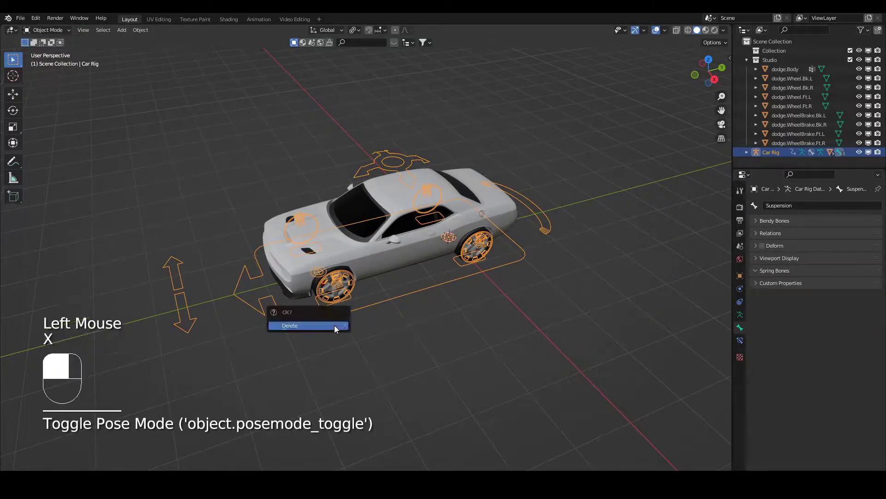
click(335, 326)
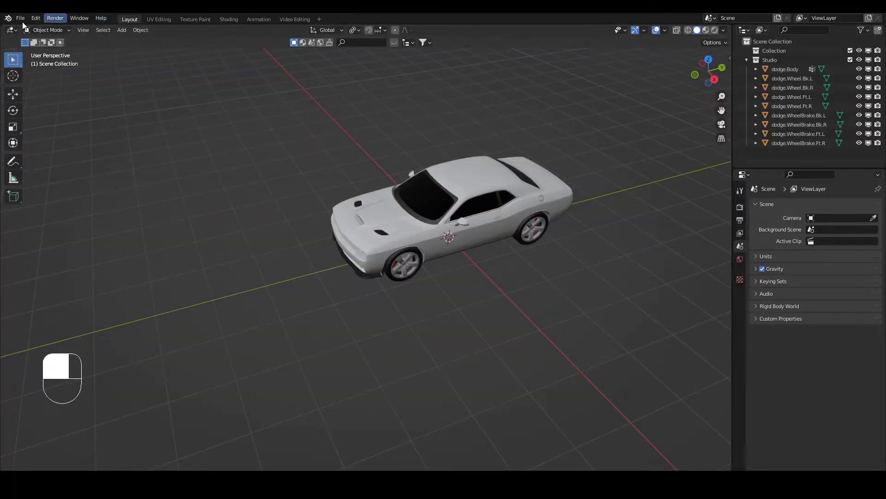
Open Preferences > Add-ons, browse the Install dialog's add-on files, then cancel without installing
click(35, 18)
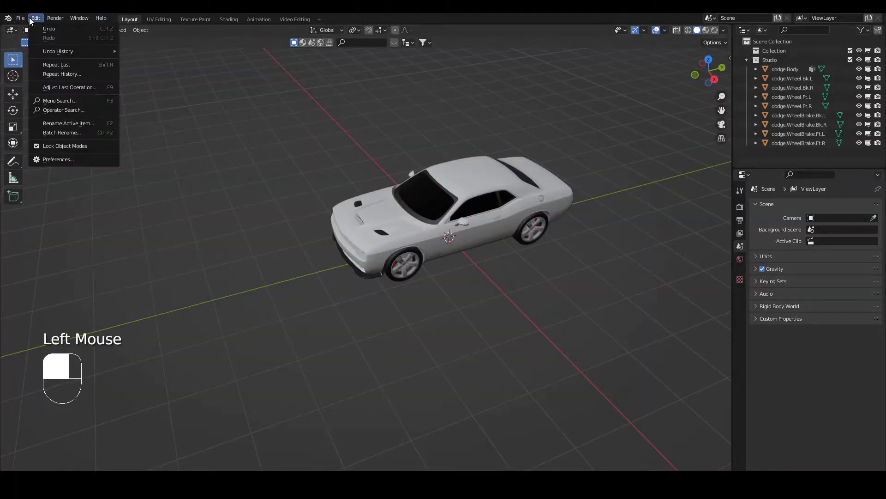
click(68, 164)
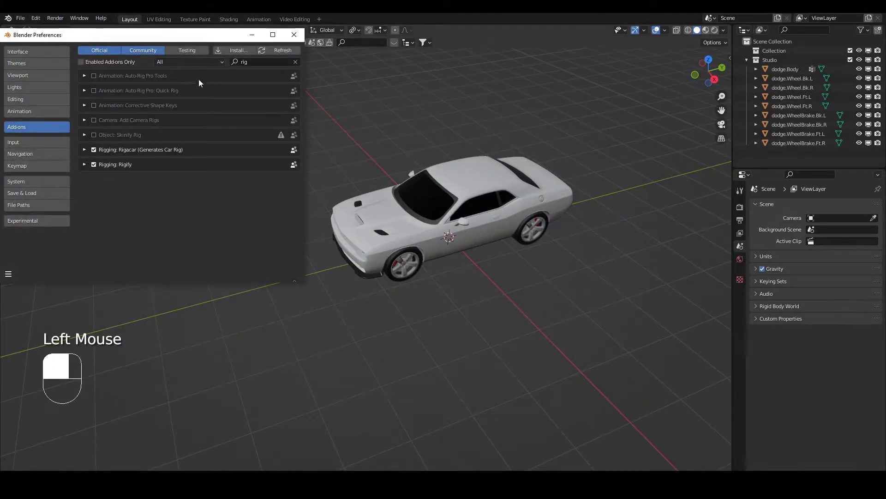
click(234, 50)
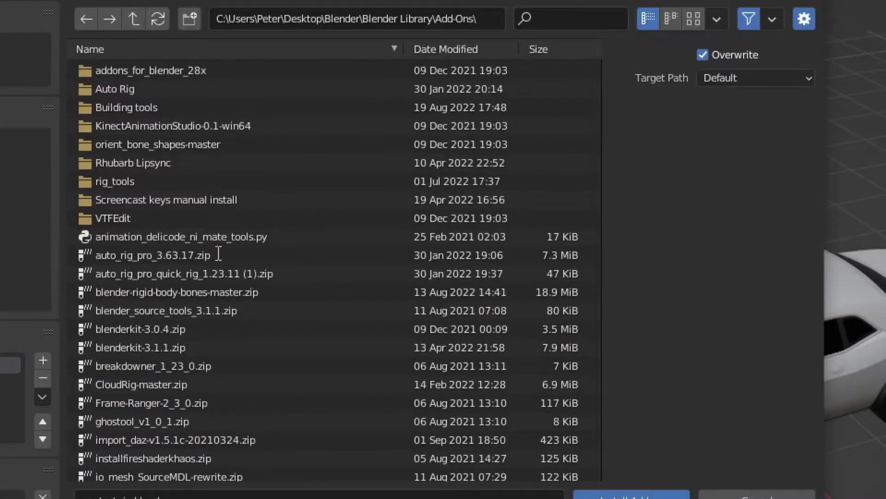
click(182, 291)
scroll(182, 285, down, 5)
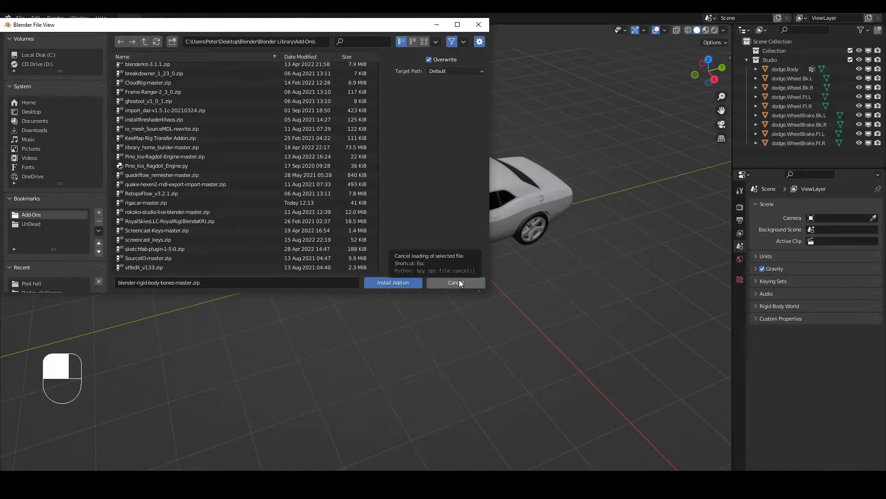
click(752, 497)
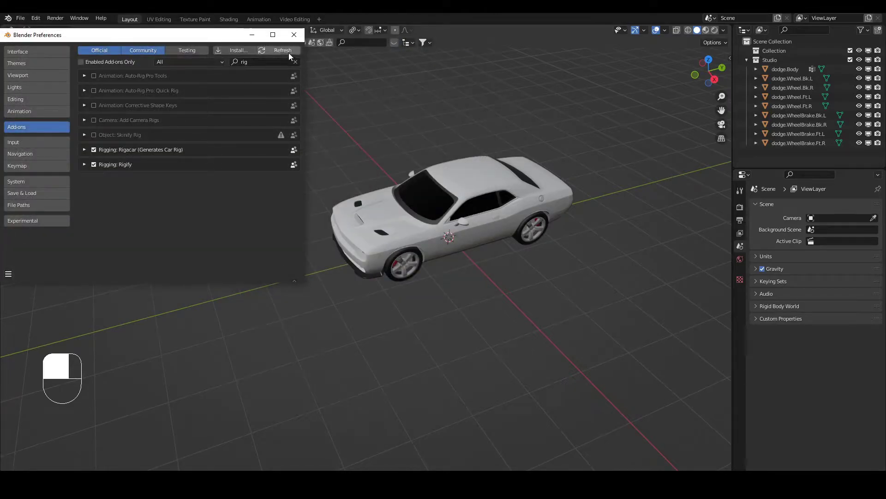
Close Preferences, select the car body, and frame the Dodge in a zoomed side view
click(294, 35)
click(463, 203)
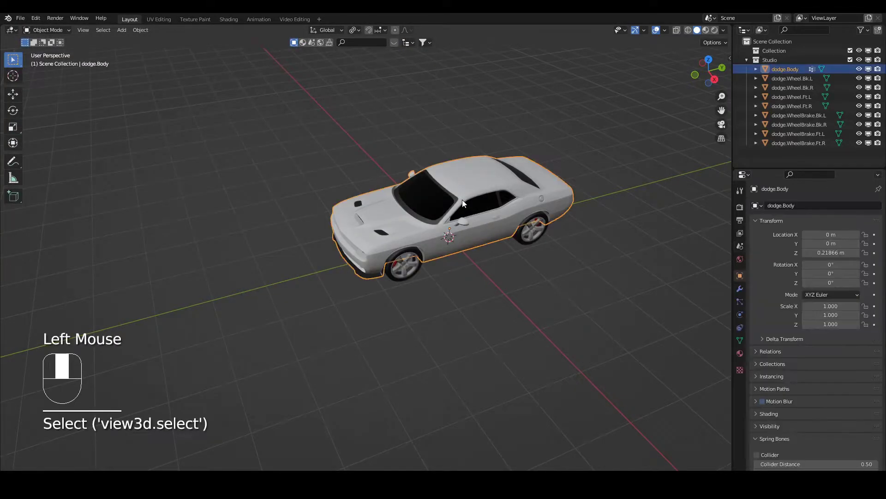
shift+middle_drag(463, 203, 358, 214)
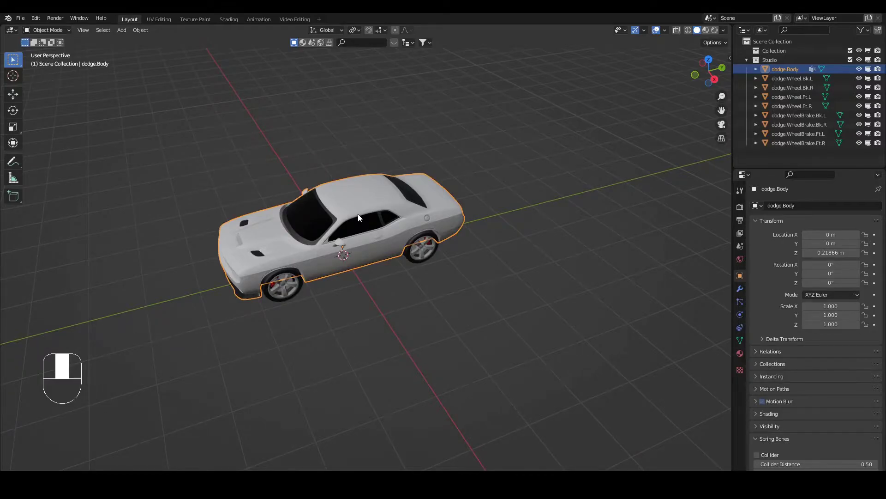
middle_drag(358, 214, 327, 212)
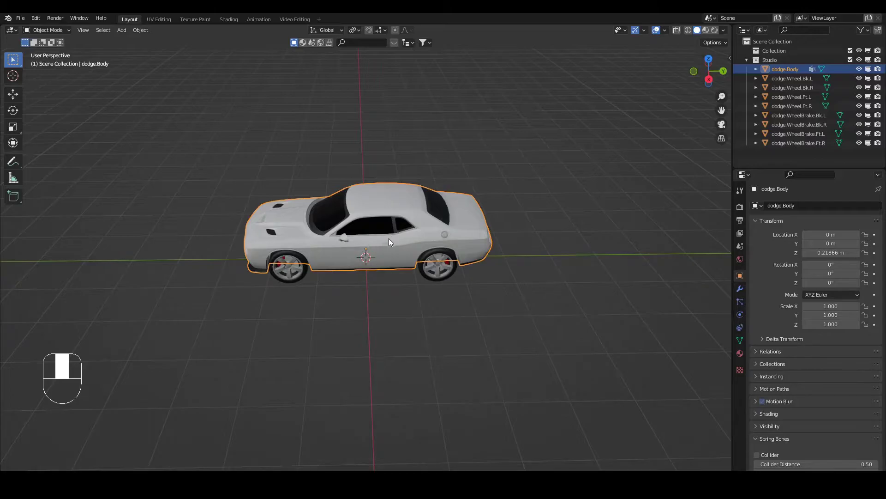
scroll(389, 238, up, 1)
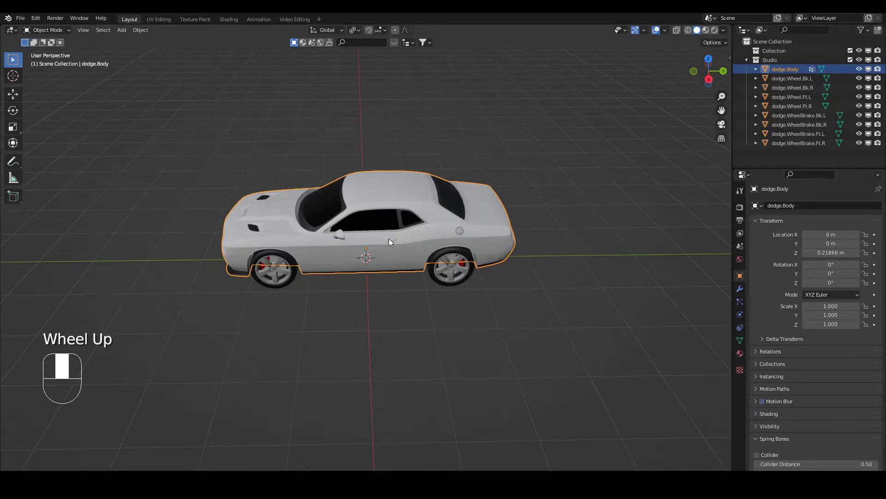
scroll(330, 239, up, 1)
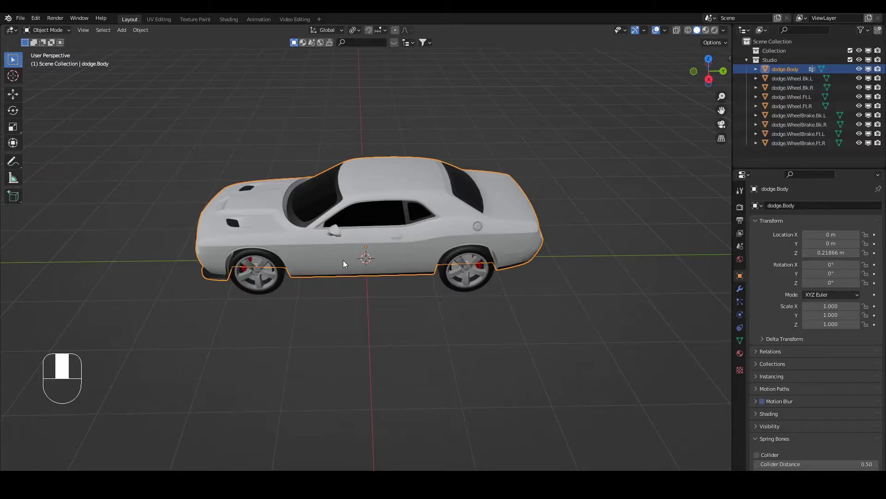
key(F2)
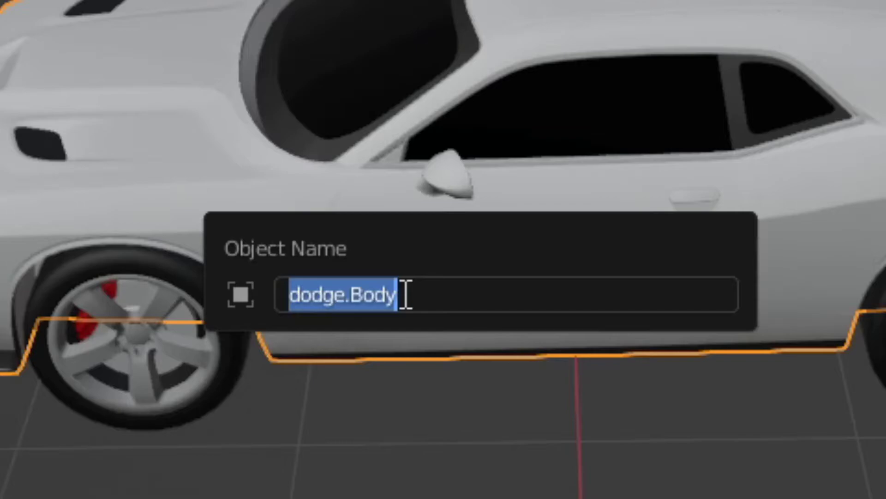
Check the front-left wheel's name, then confirm the rear-left wheel is named dodge.Wheel.Bk.L
click(193, 392)
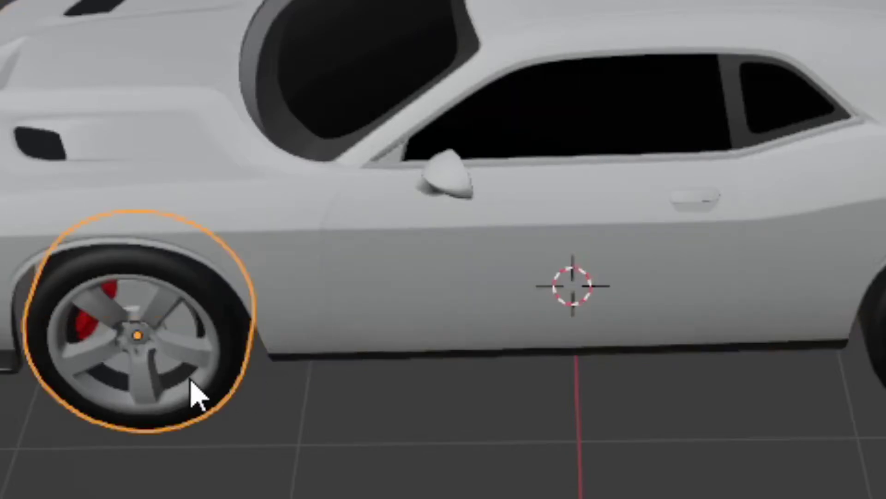
key(F2)
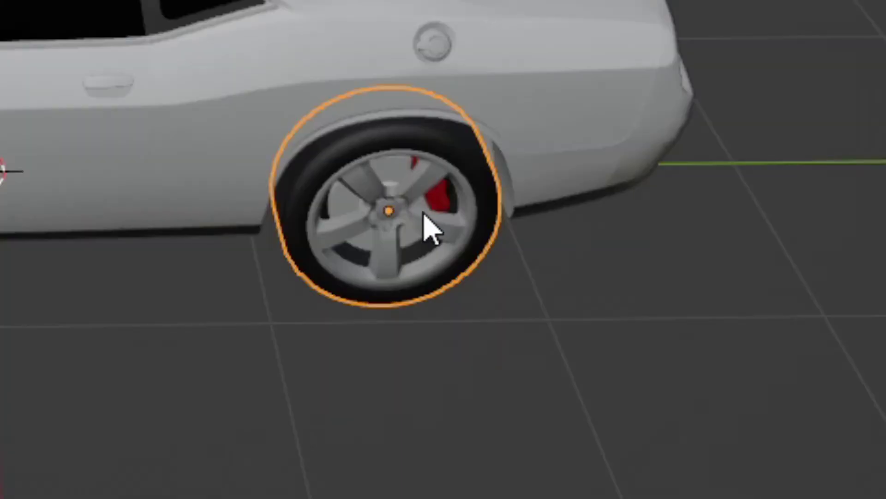
key(F2)
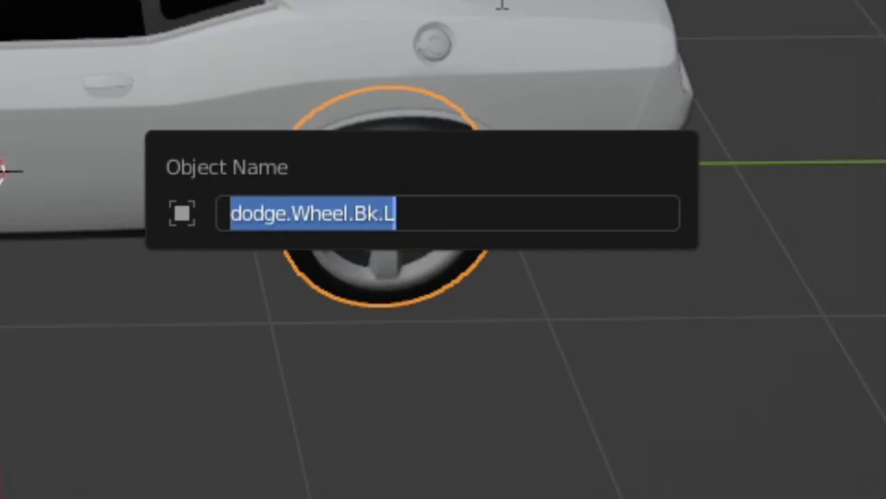
key(Escape)
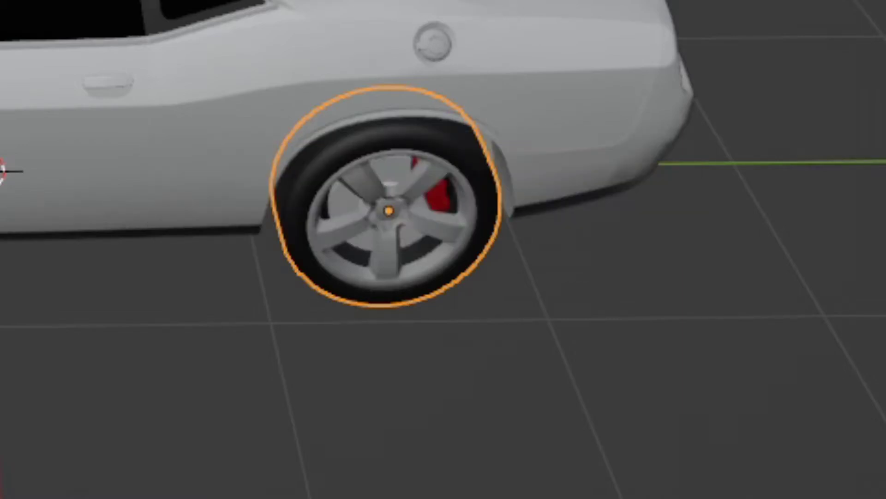
middle_drag(457, 7, 457, 0)
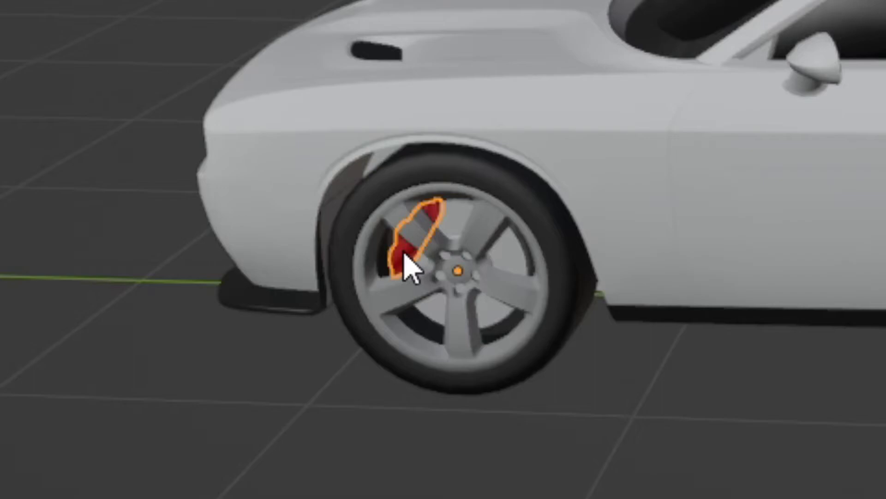
Check that the front-left brake caliper's name reads dodge.WheelBrake.Ft.L
key(F2)
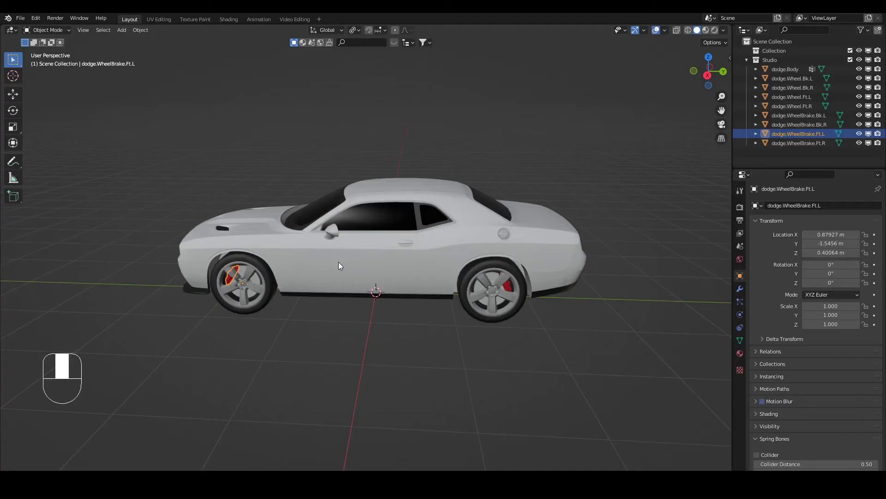
In a side view, select the car body, then the front-left and rear-left wheels
click(339, 262)
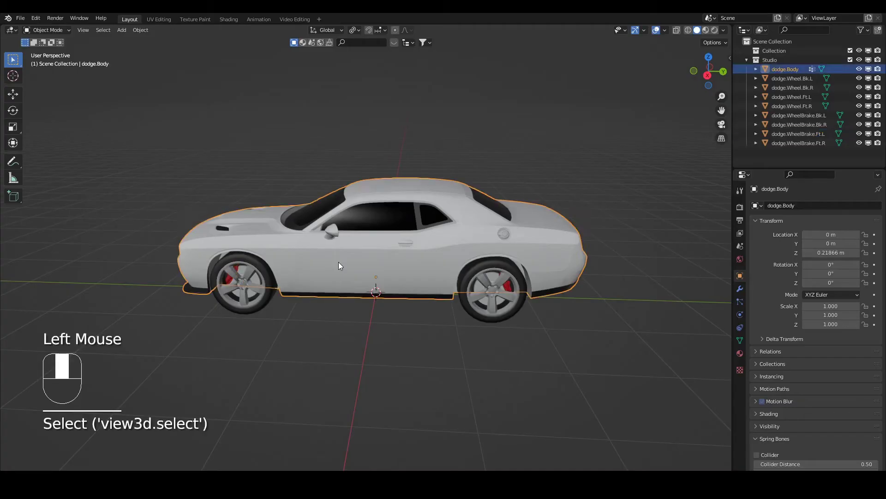
key(KP_3)
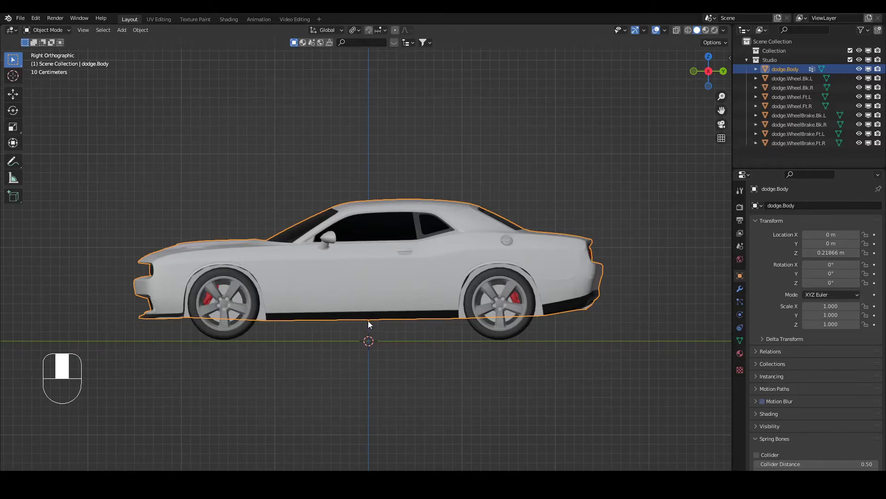
click(245, 294)
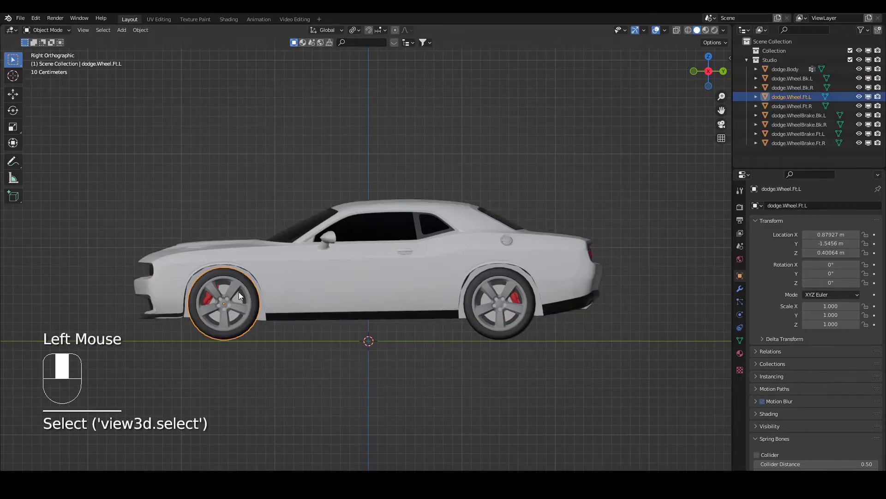
mouse_move(236, 300)
middle_down()
mouse_move(261, 322)
mouse_move(215, 298)
middle_up()
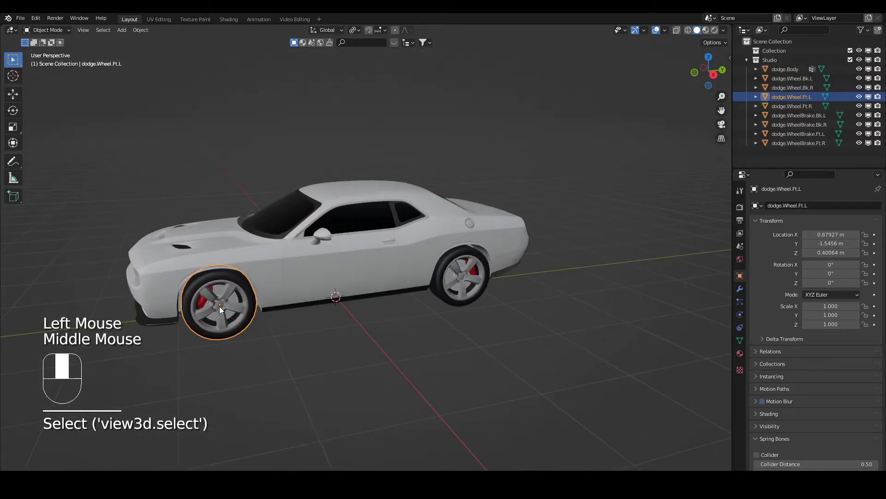
click(460, 290)
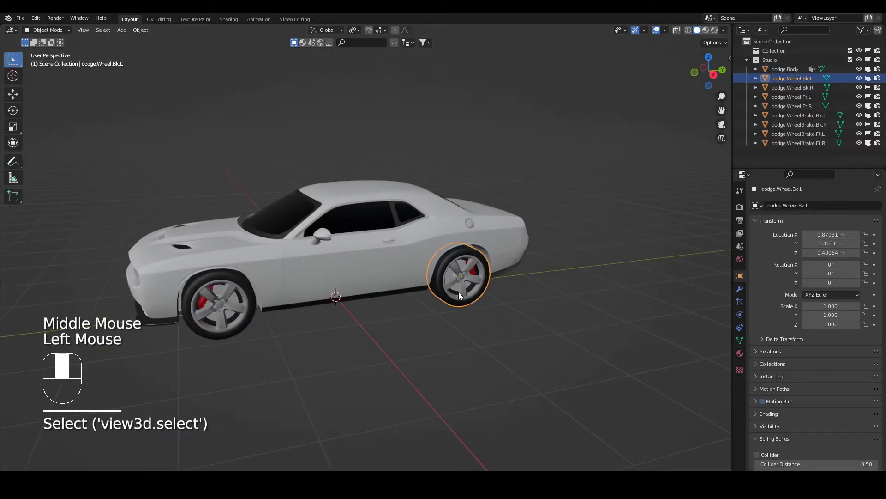
Frame the front-left brake caliper and expand dodge.WheelBrake.Ft.L in the Outliner to show its mesh
click(203, 303)
scroll(212, 298, up, 1)
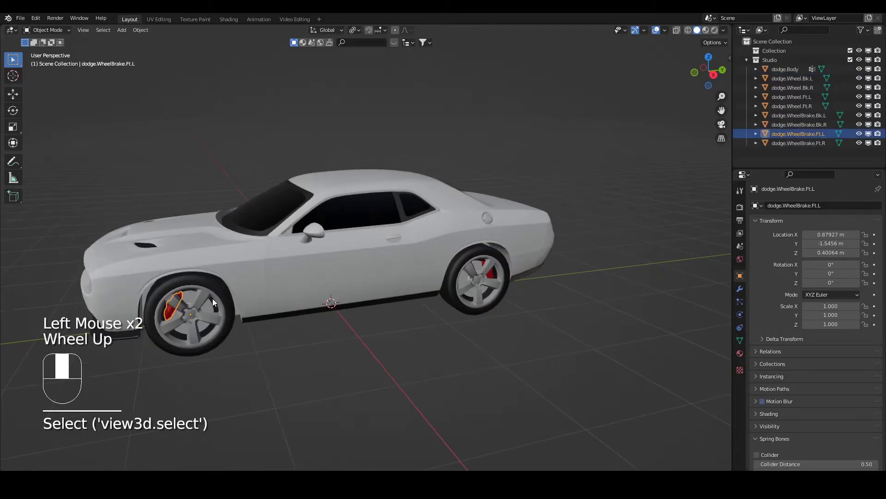
key(KP_Decimal)
scroll(329, 316, down, 3)
scroll(328, 317, down, 2)
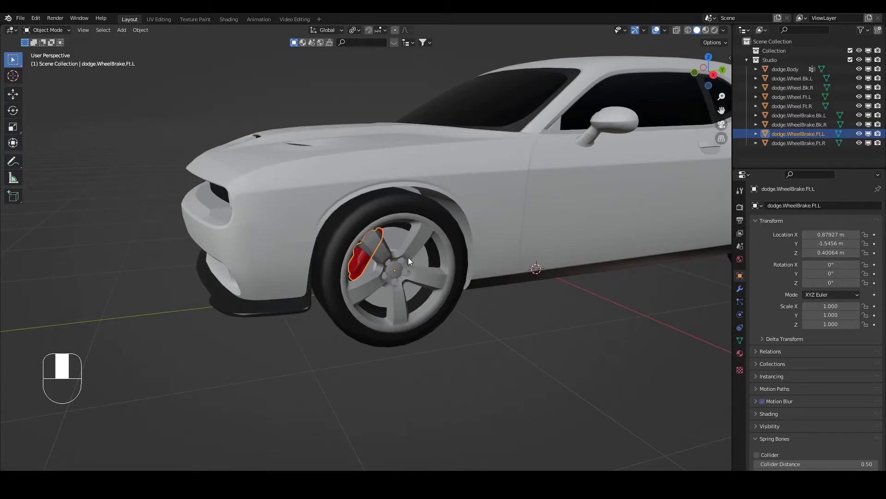
middle_drag(409, 257, 396, 248)
click(385, 287)
click(362, 256)
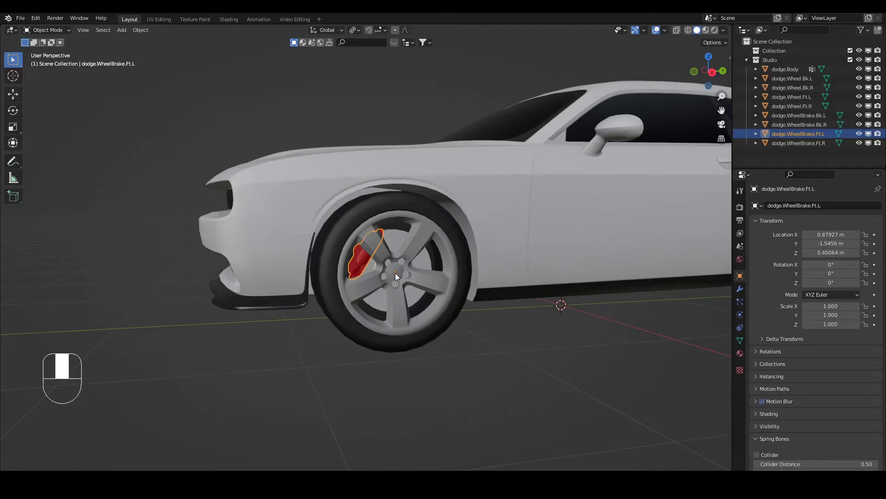
scroll(436, 273, down, 2)
shift+middle_drag(499, 268, 416, 283)
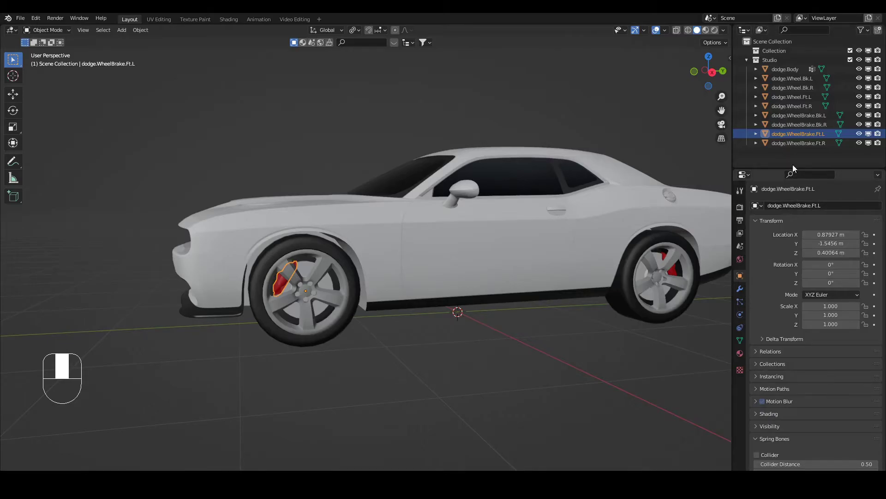
click(755, 133)
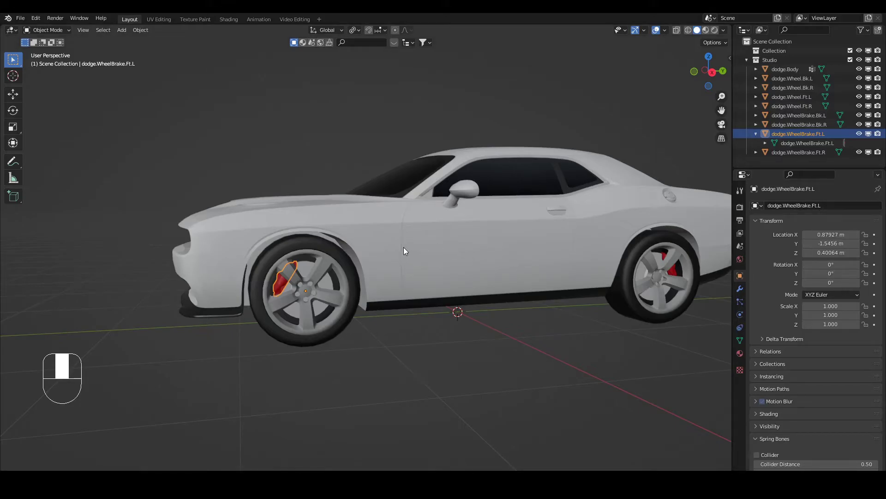
Select all objects and add an Armature > Car (deformation rig) to the scene
key(KP_3)
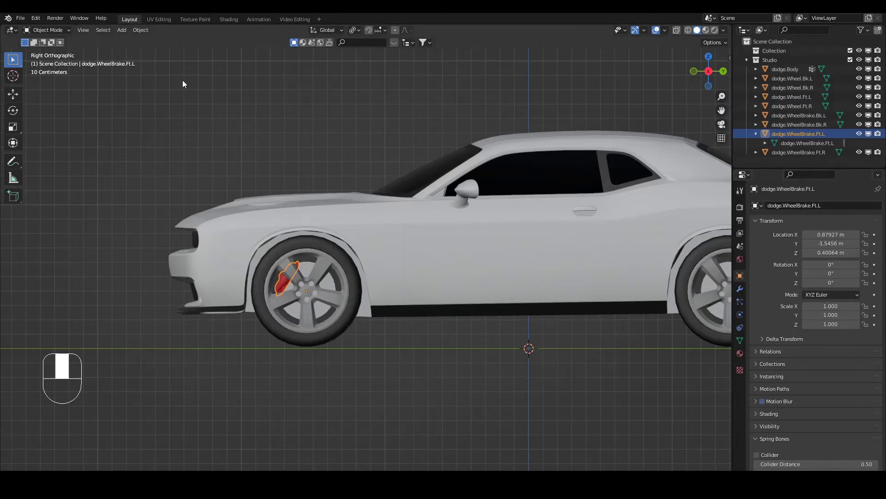
scroll(382, 198, down, 2)
key(a)
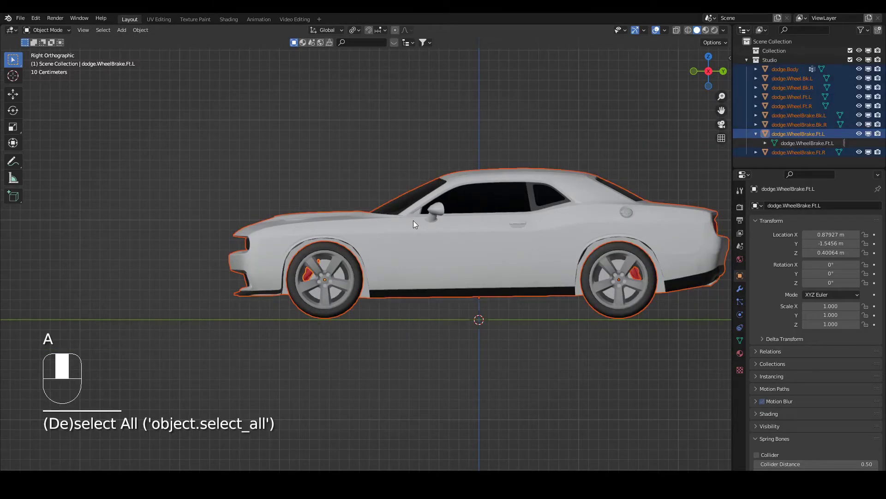
key(shift+a)
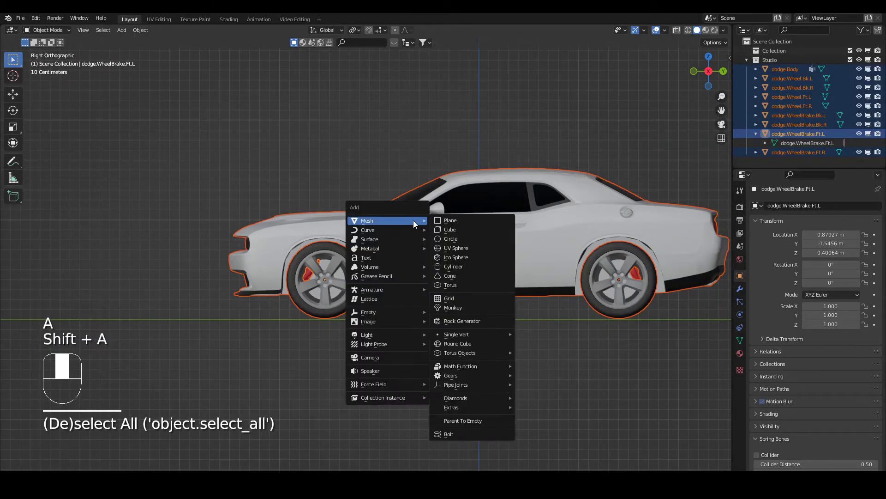
mouse_move(392, 289)
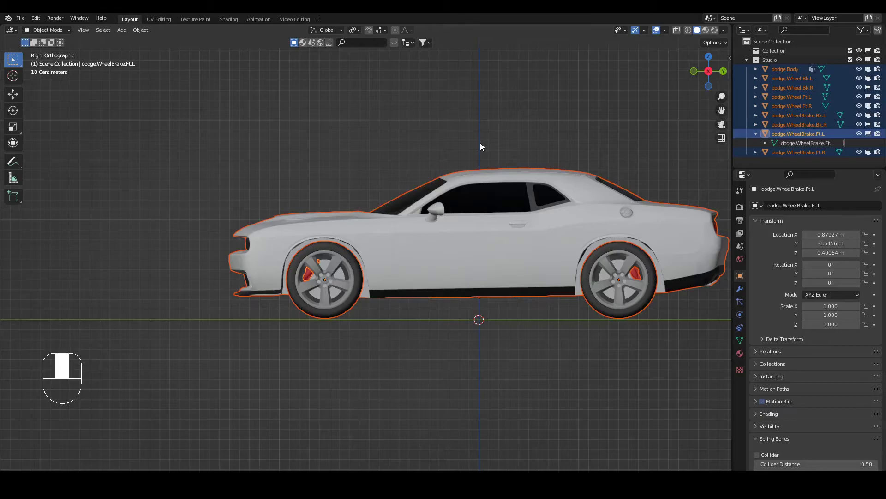
key(shift+a)
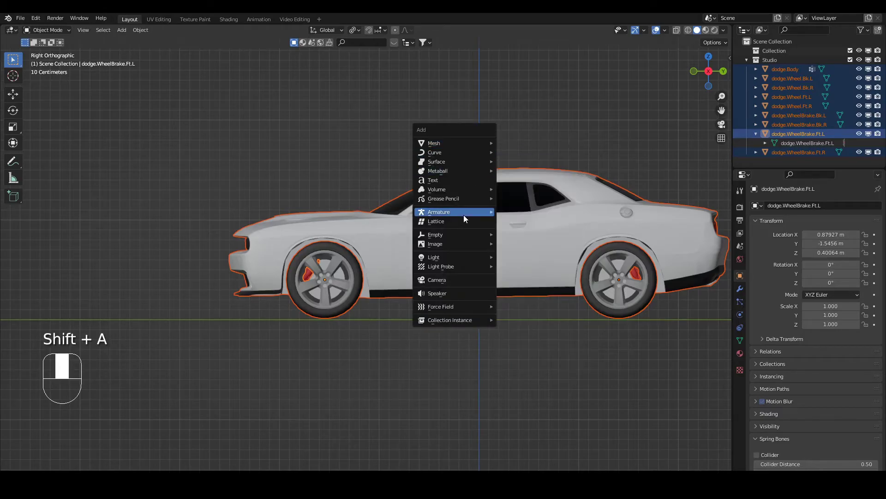
mouse_move(463, 215)
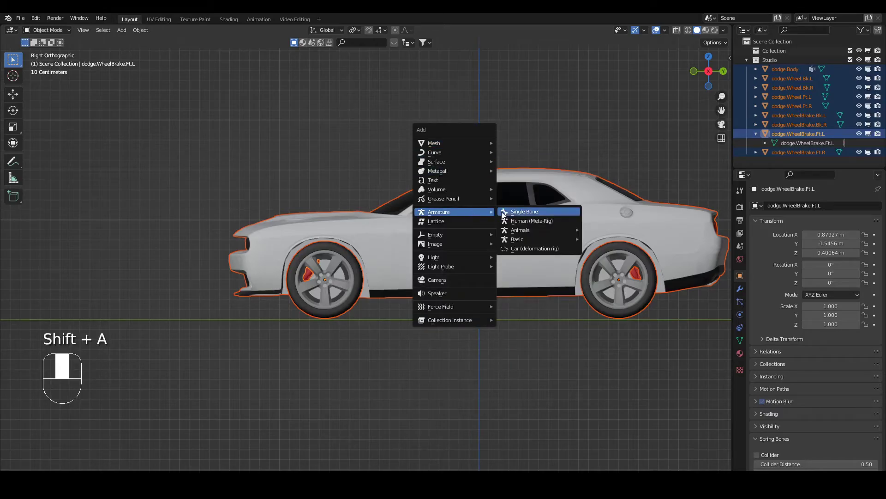
click(528, 249)
scroll(527, 258, down, 1)
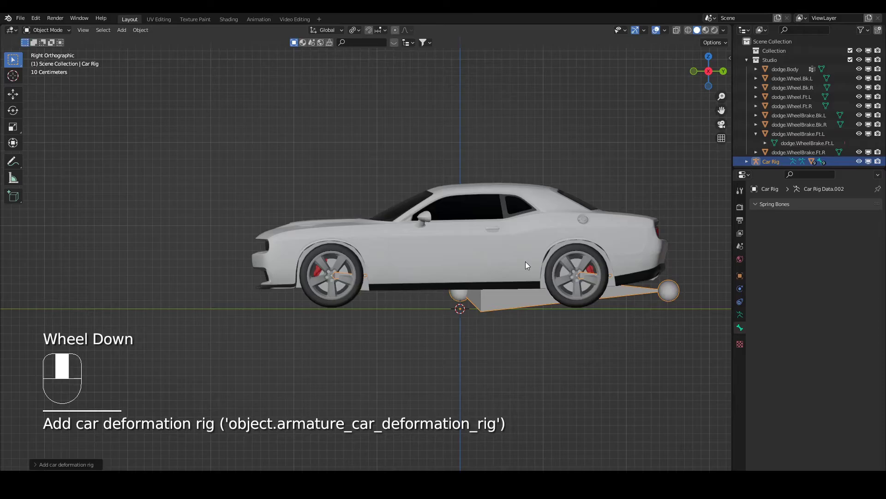
Enter Edit Mode on the Car Rig and set its bones to draw In Front
shift+middle_drag(533, 262, 388, 231)
key(Tab)
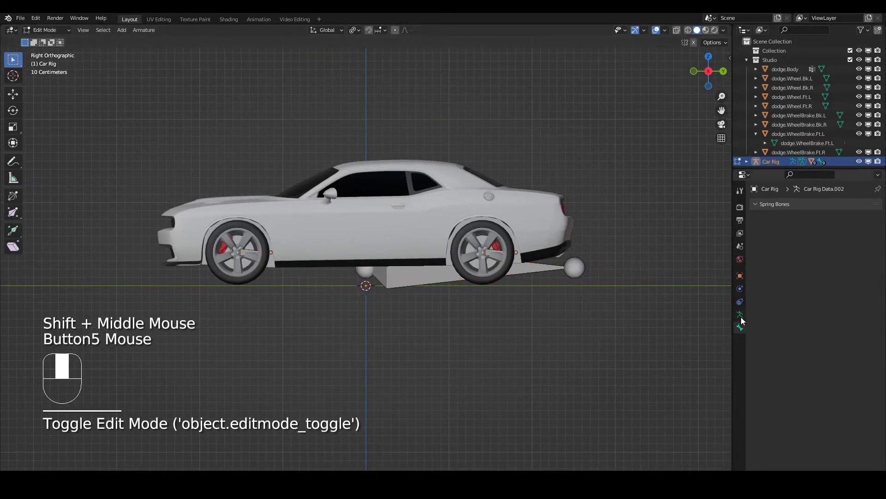
click(740, 315)
click(805, 396)
middle_drag(443, 295, 437, 188)
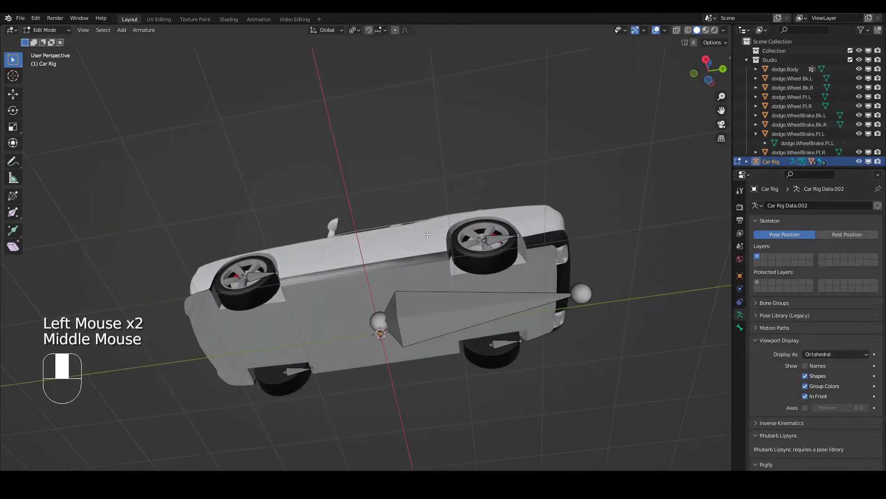
Cycle to the DEF-WheelBrake.Ft.L bone, hide it, then reveal it again with Alt+H
click(261, 276)
click(261, 276)
click(260, 275)
click(258, 275)
click(256, 275)
click(256, 275)
click(256, 274)
click(256, 275)
key(h)
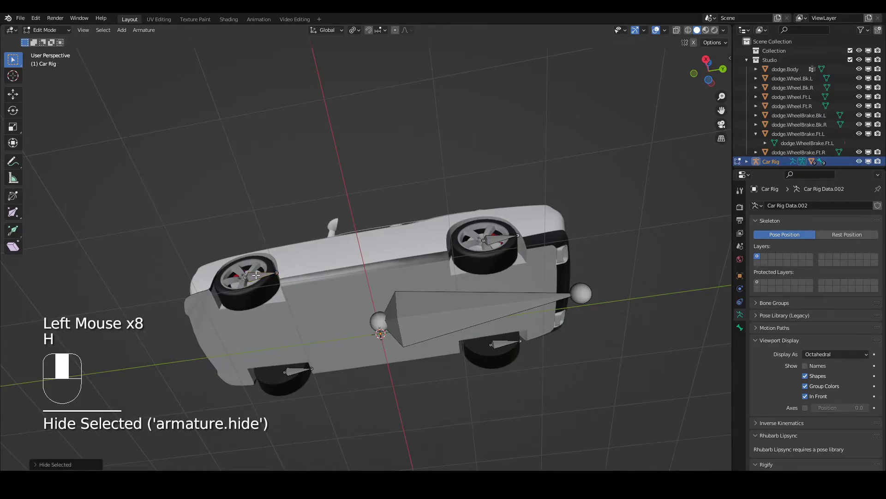
click(256, 275)
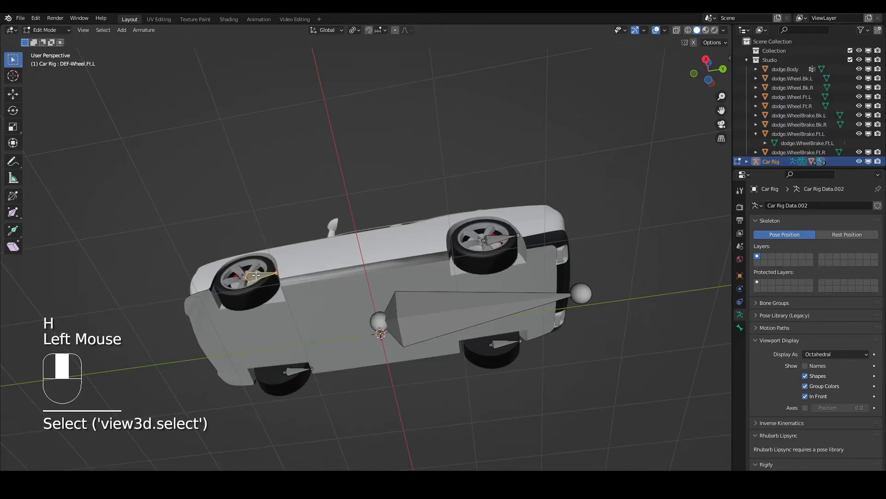
key(alt+h)
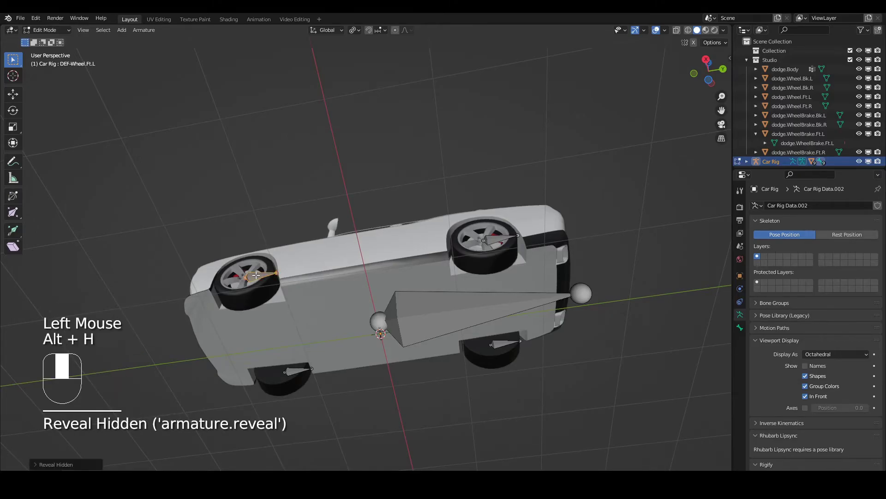
Select the body bone and snap to a flat right-side view
click(411, 312)
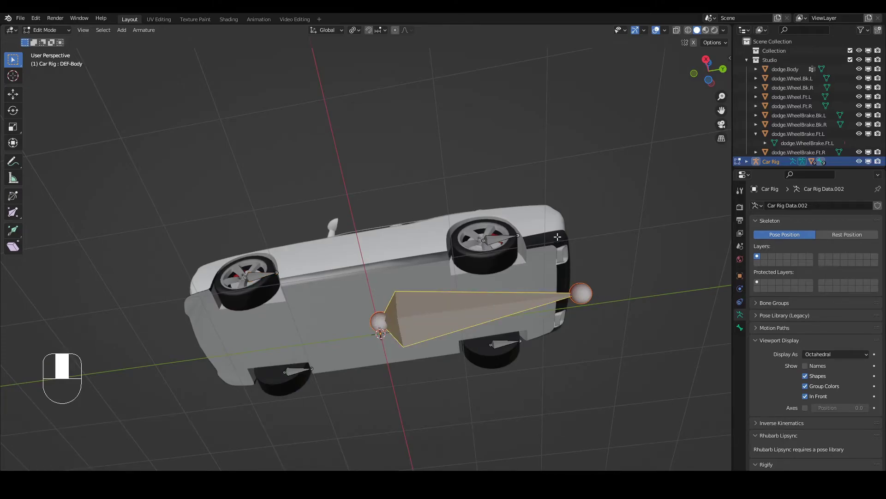
middle_drag(558, 237, 553, 308)
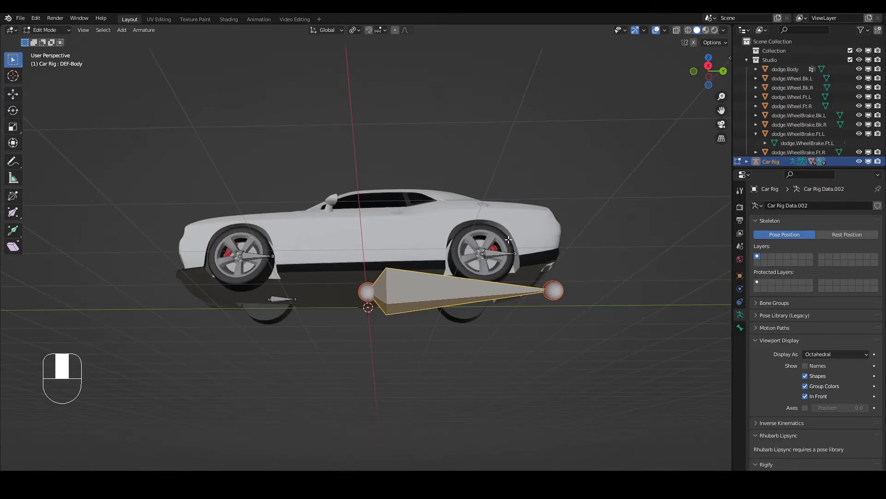
key(KP_3)
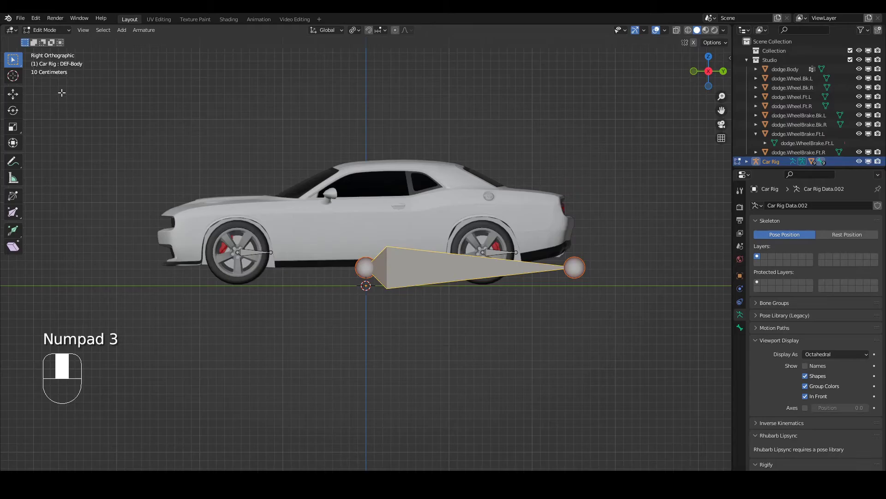
Back in Object Mode, click Generate in the sidebar's Animation Rig panel to build the controls
key(Tab)
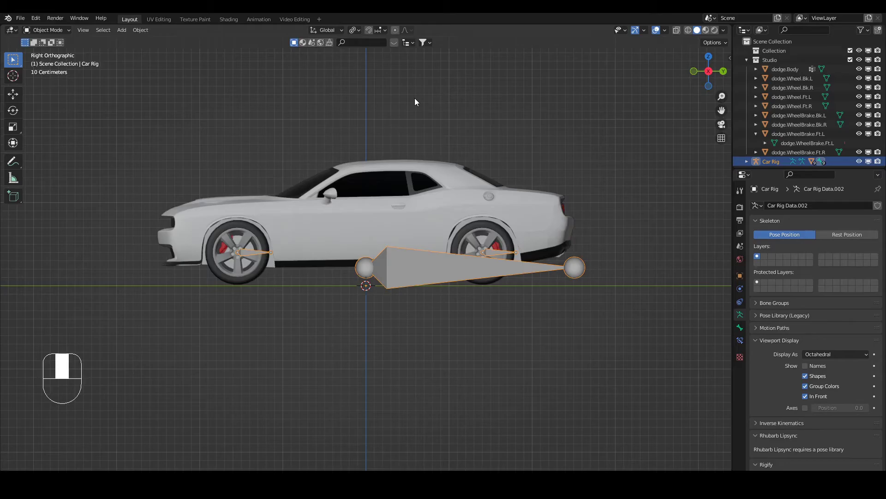
key(n)
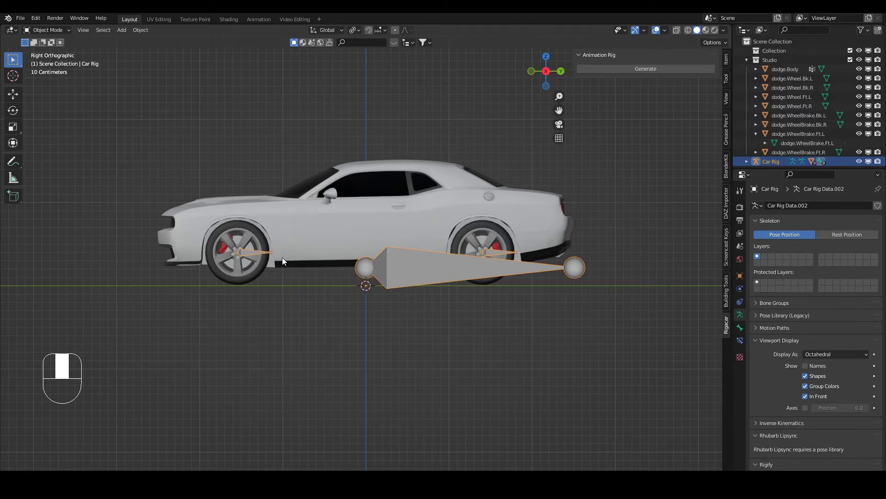
click(636, 68)
middle_drag(359, 244, 350, 278)
Move the Root, body Suspension, front-left WheelDamper and GroundSensor controls to test them
click(297, 226)
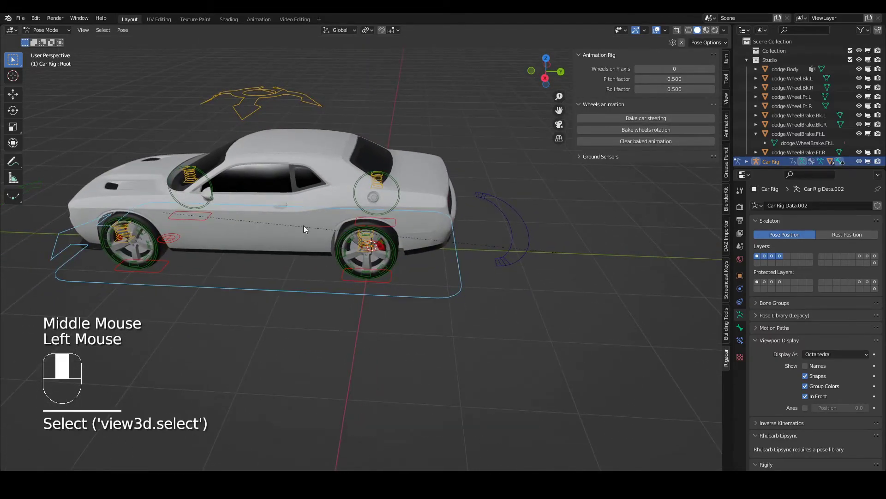
key(g)
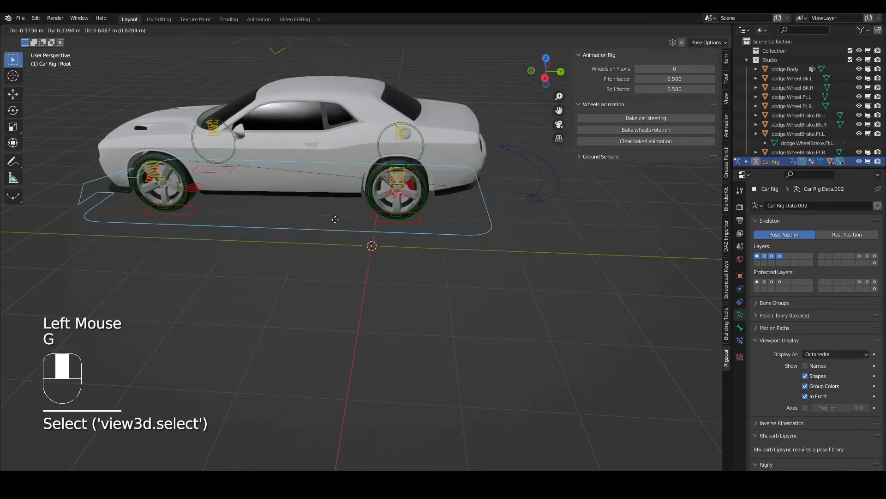
click(270, 96)
key(g)
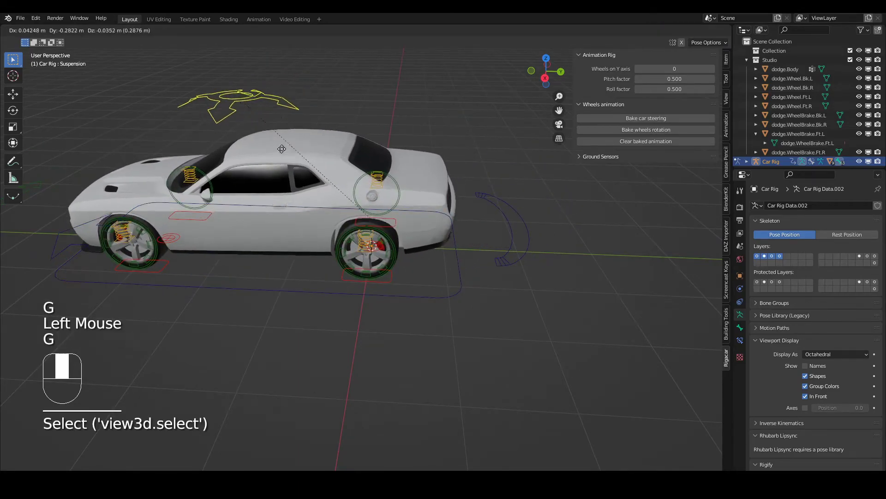
click(127, 235)
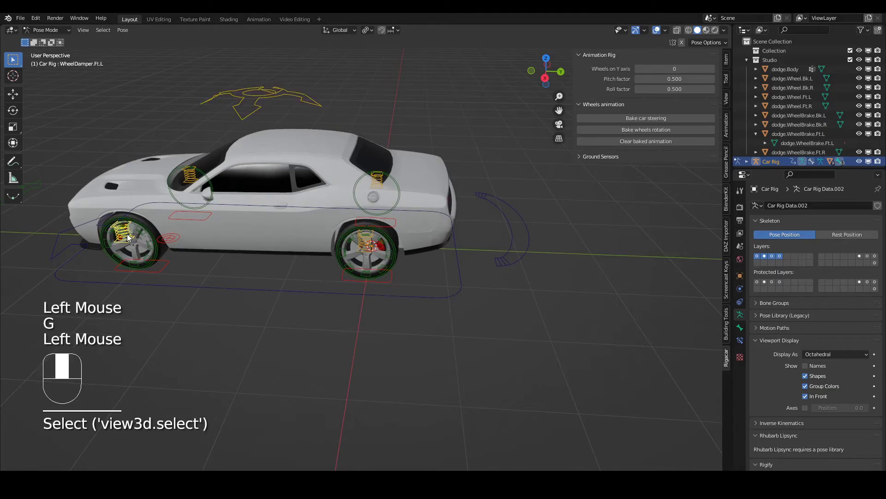
key(g)
click(162, 268)
key(g)
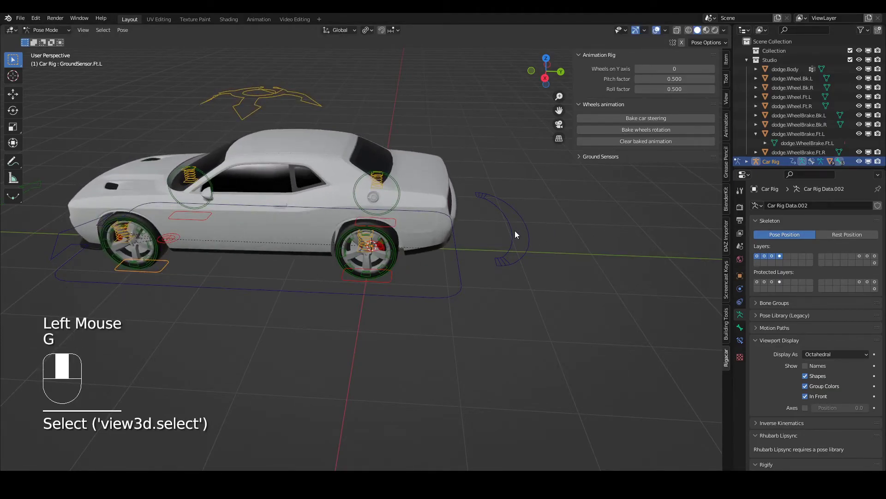
Rotate the Drift control and slide the Steering control to turn the wheels
scroll(514, 231, down, 2)
key(r)
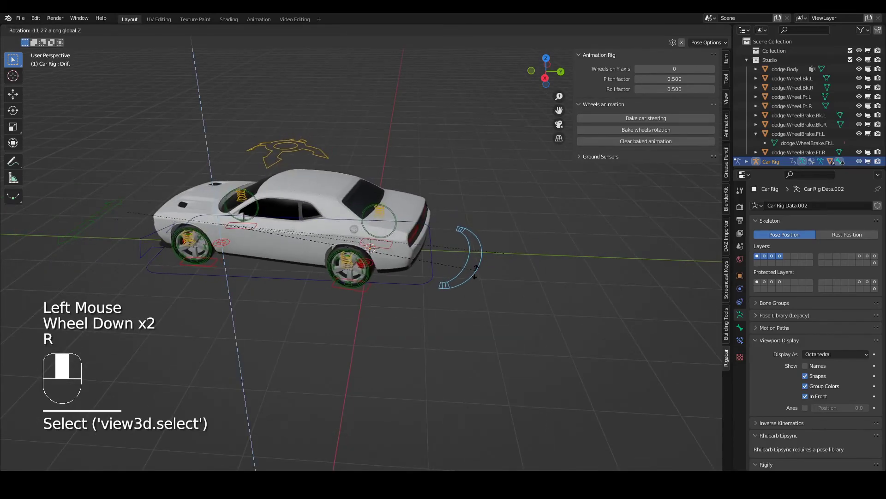
click(151, 216)
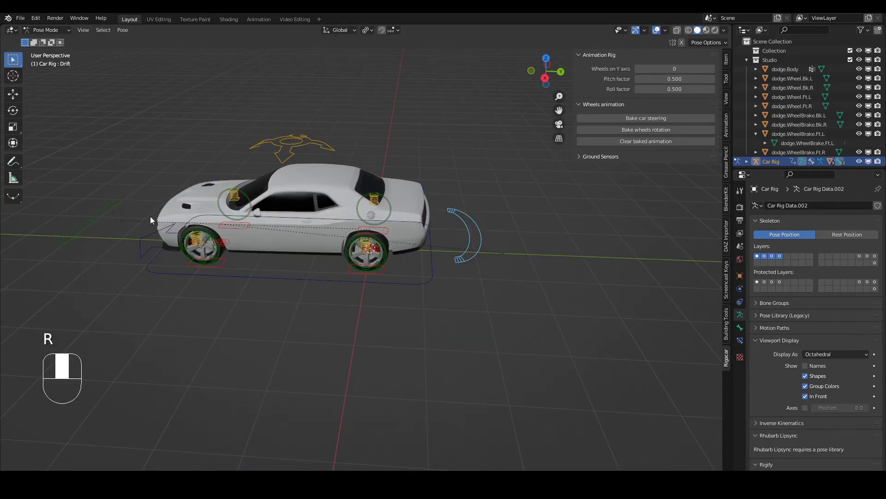
click(104, 212)
key(g)
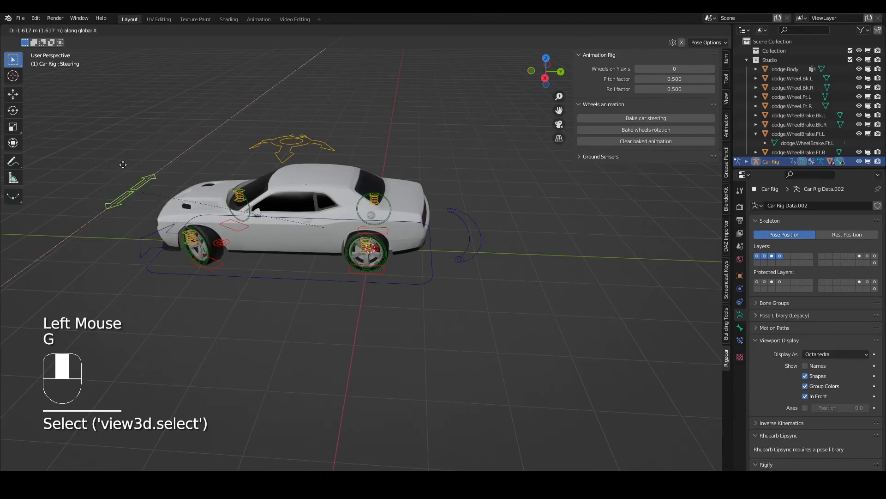
click(103, 251)
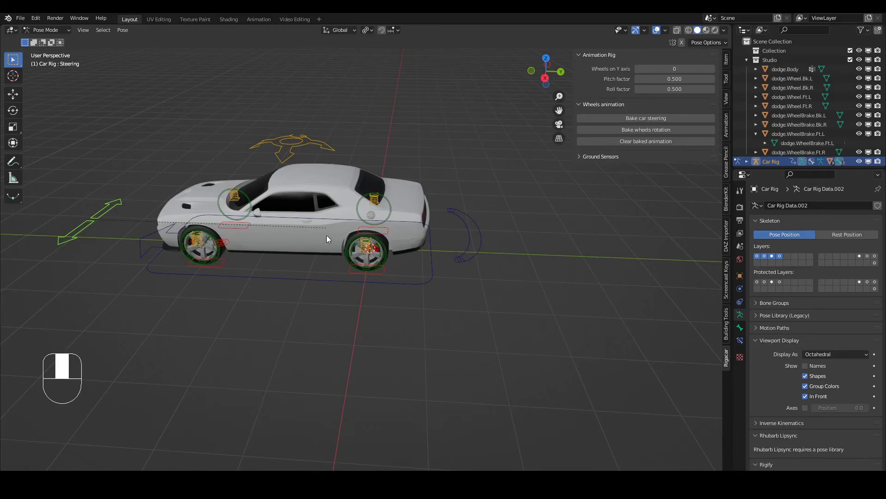
click(299, 279)
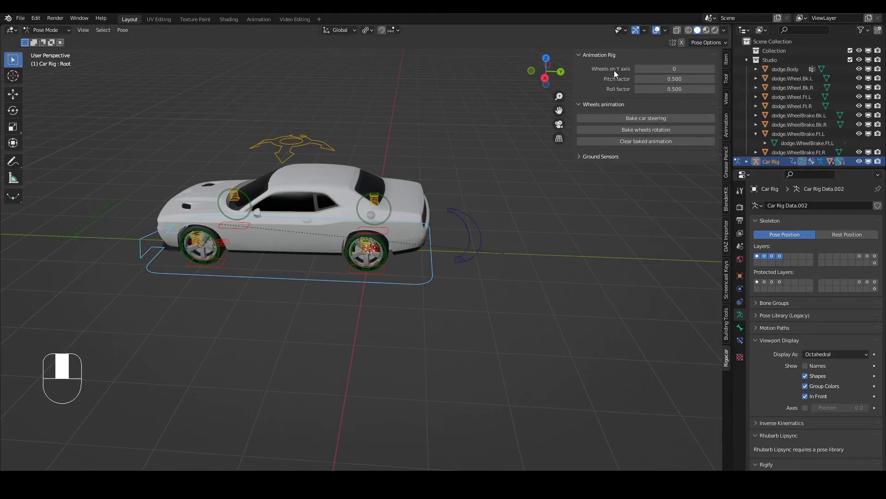
Enter 1 for Wheels on Y axis, then move the car along Y to check the wheels roll
click(667, 70)
text(1)
key(Return)
key(g)
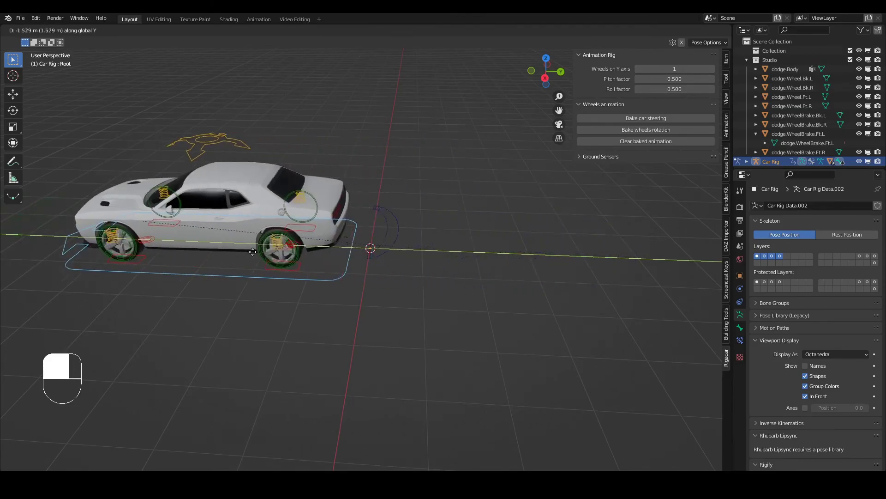
click(337, 256)
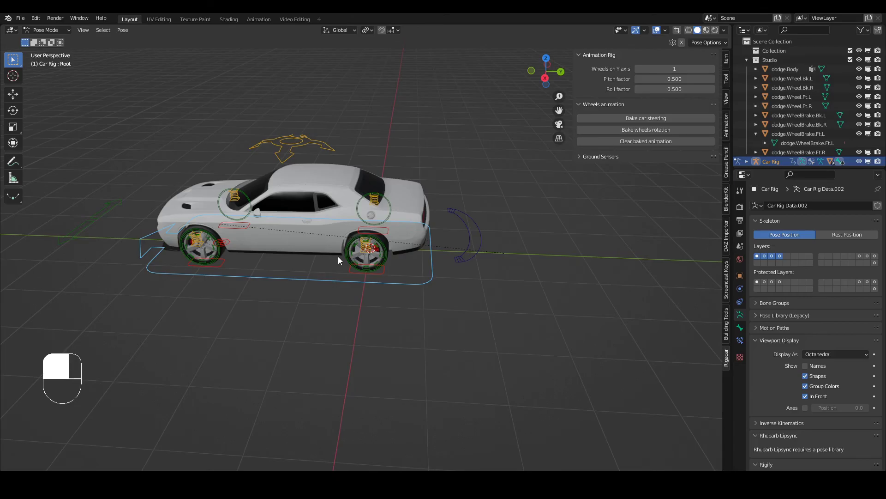
Switch to Object Mode and show the Object properties transform of dodge.WheelBrake.Bk.L
click(741, 276)
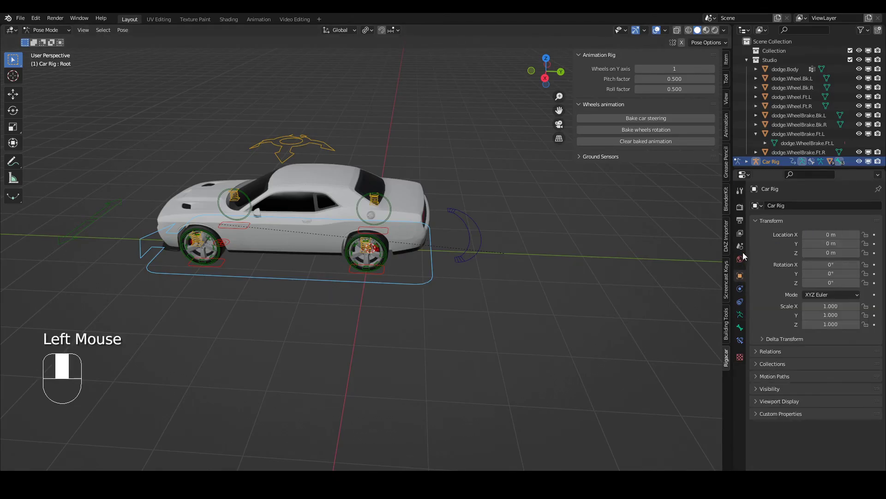
click(786, 115)
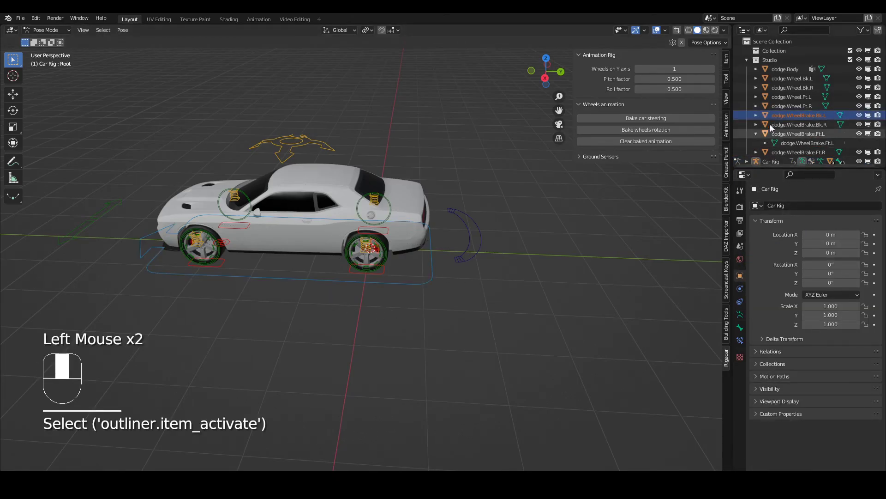
click(48, 30)
click(57, 41)
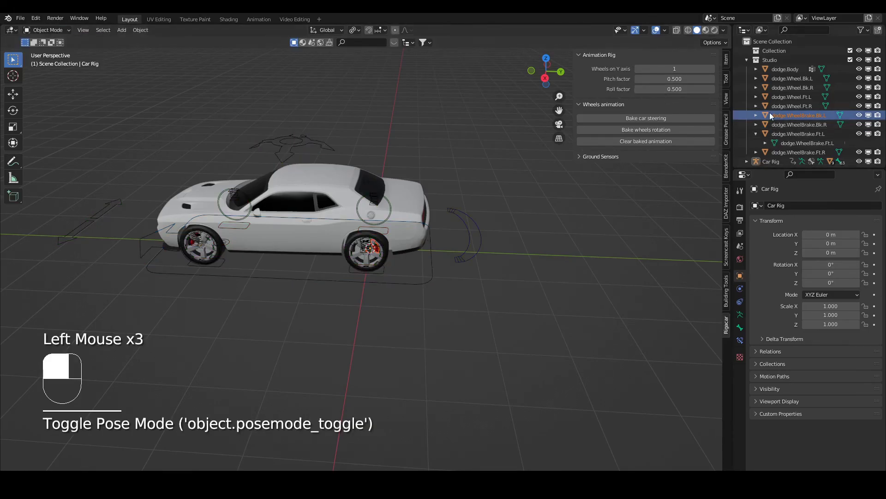
click(816, 115)
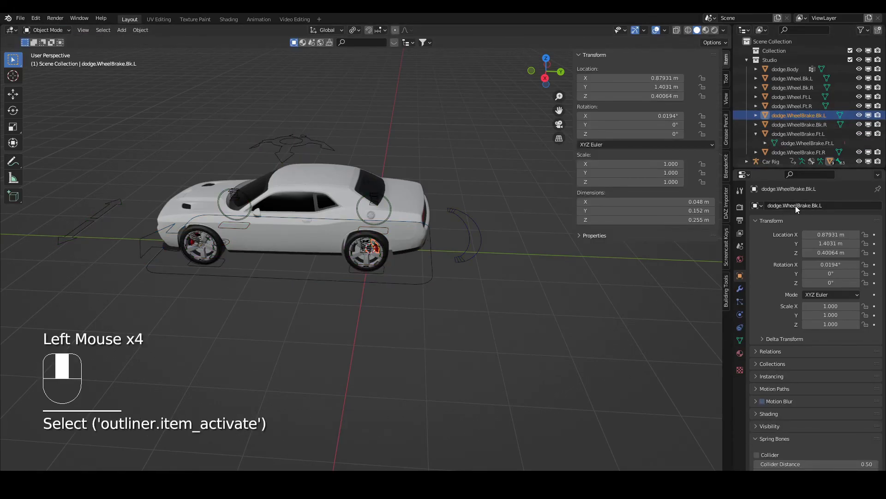